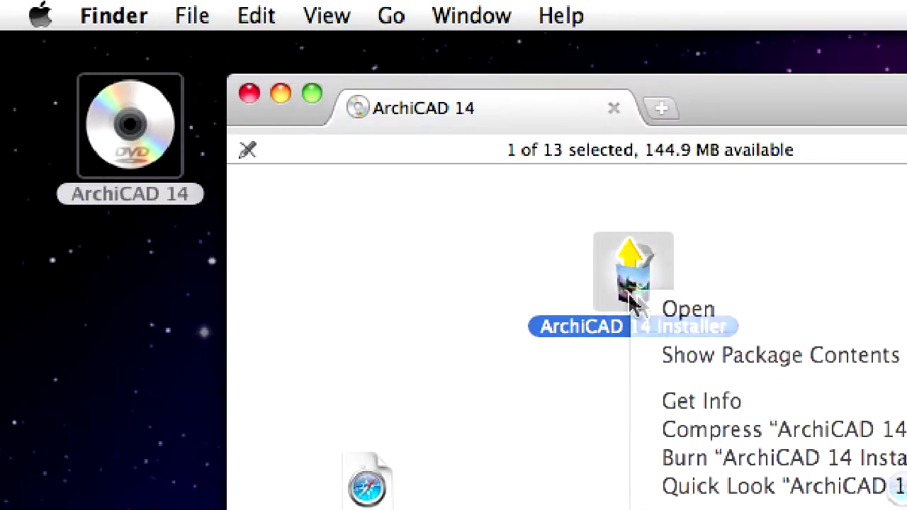
Step: Open the ArchiCAD 14 Installer from the mounted ArchiCAD 14 disc window
left_click(763, 309)
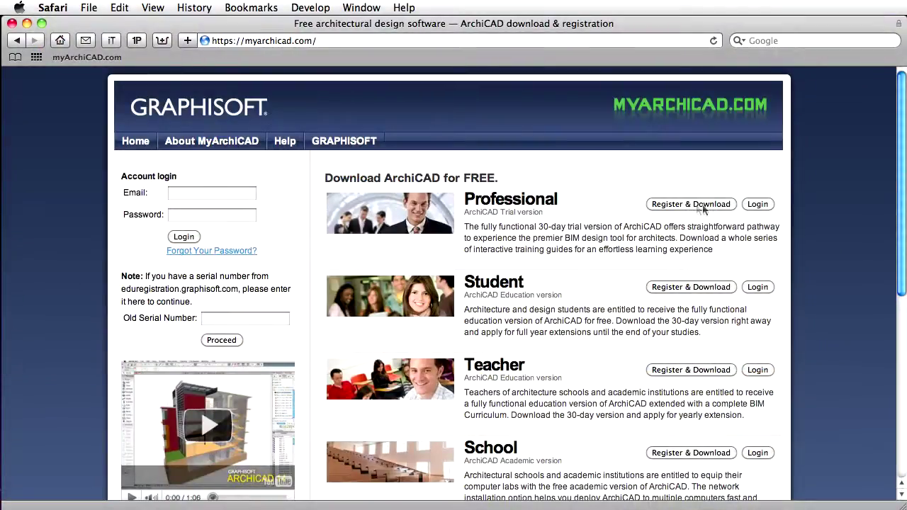
Step: Choose Register & Download for the Professional ArchiCAD version on myarchicad.com
left_click(717, 205)
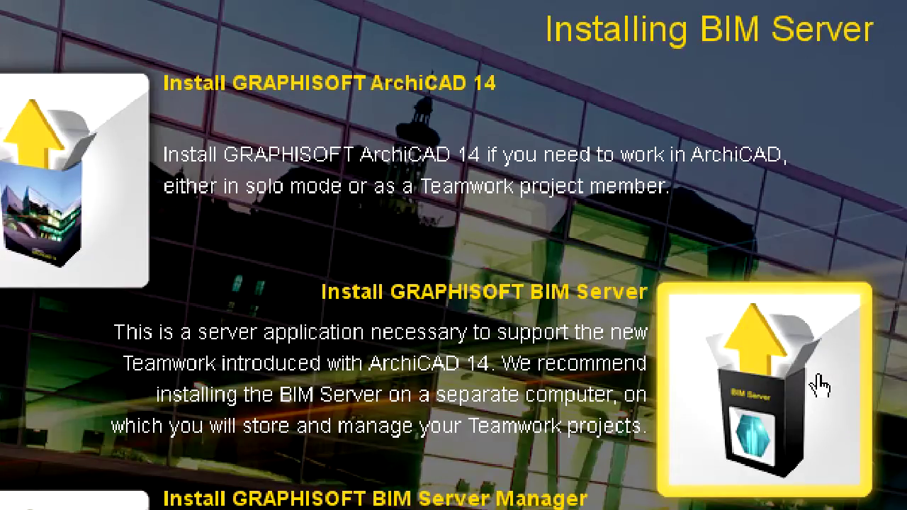
Step: Choose BIM Server in the installer menu and accept its license agreement
left_click(820, 386)
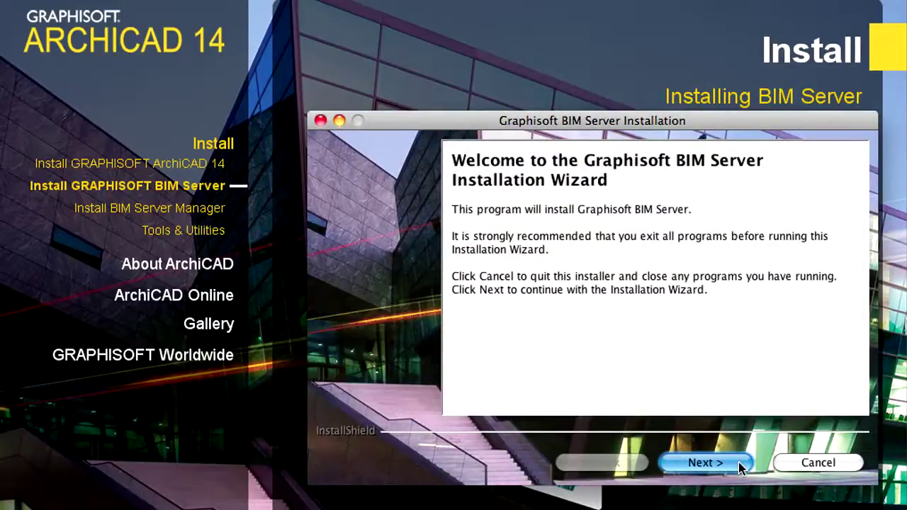
left_click(740, 464)
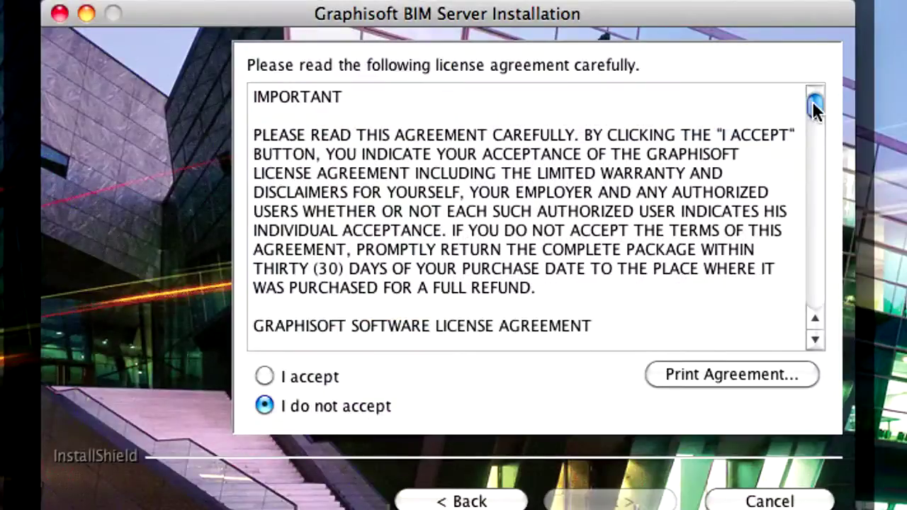
left_click_drag(850, 189, 849, 215)
left_click_drag(814, 148, 814, 281)
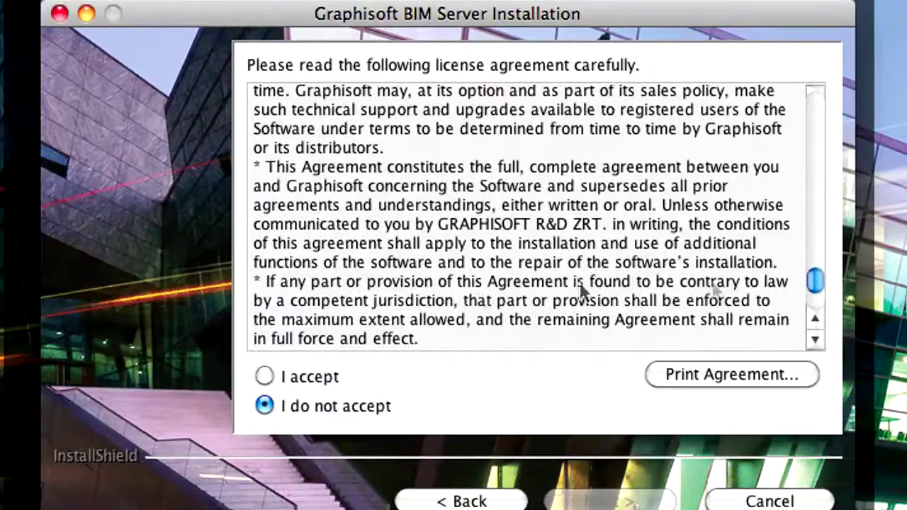
left_click(265, 377)
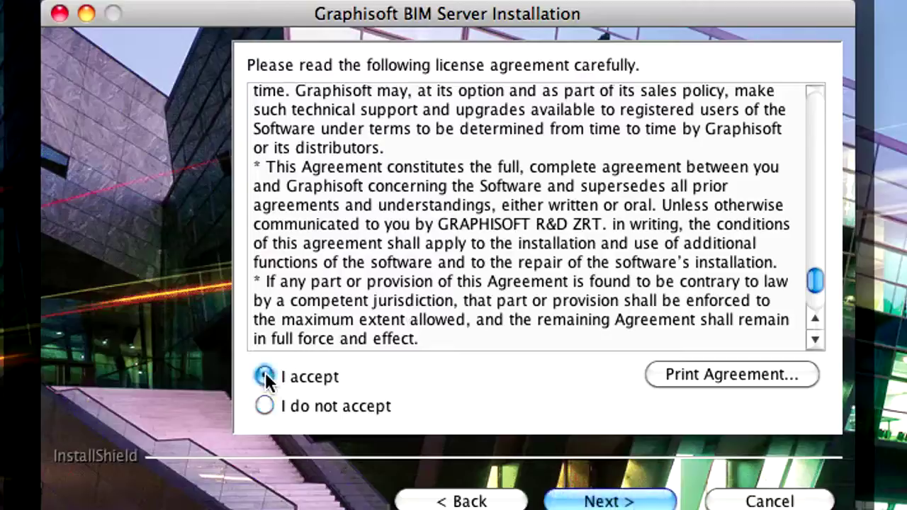
left_click(670, 500)
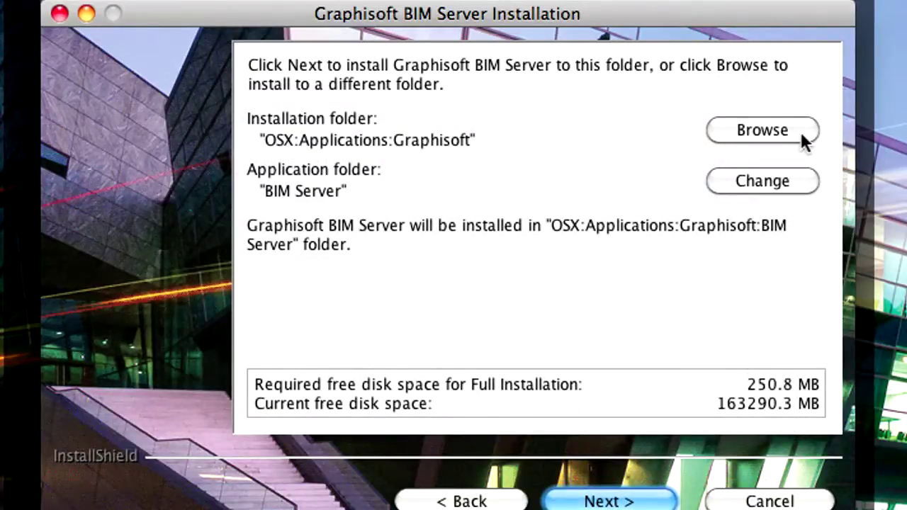
Step: Keep the default location OSX:Applications:Graphisoft:BIM Server (250.8 MB) and continue to the summary
left_click(800, 132)
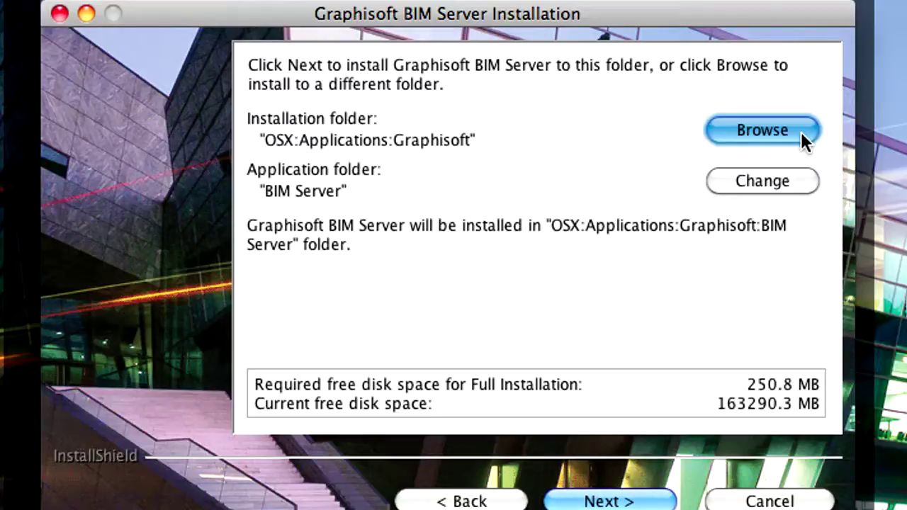
left_click(641, 502)
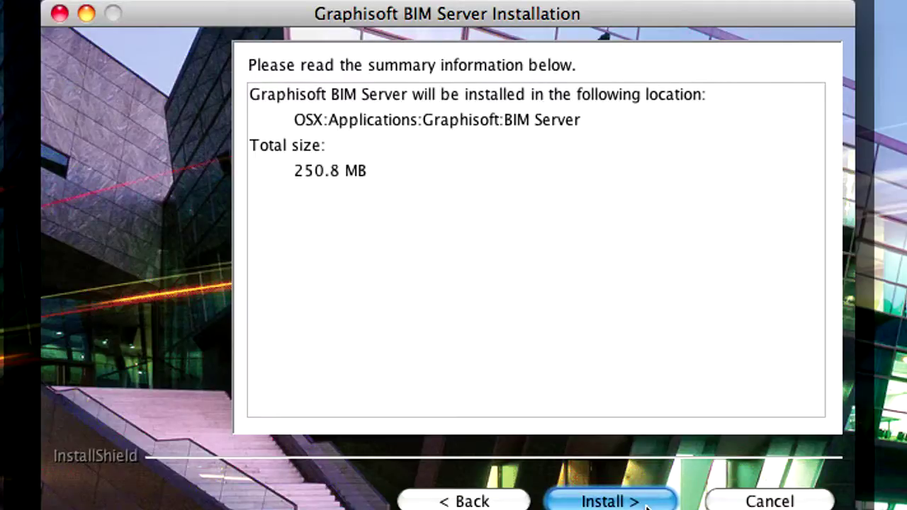
Step: Install the BIM Server and keep the computer's own name as the server name
left_click(645, 502)
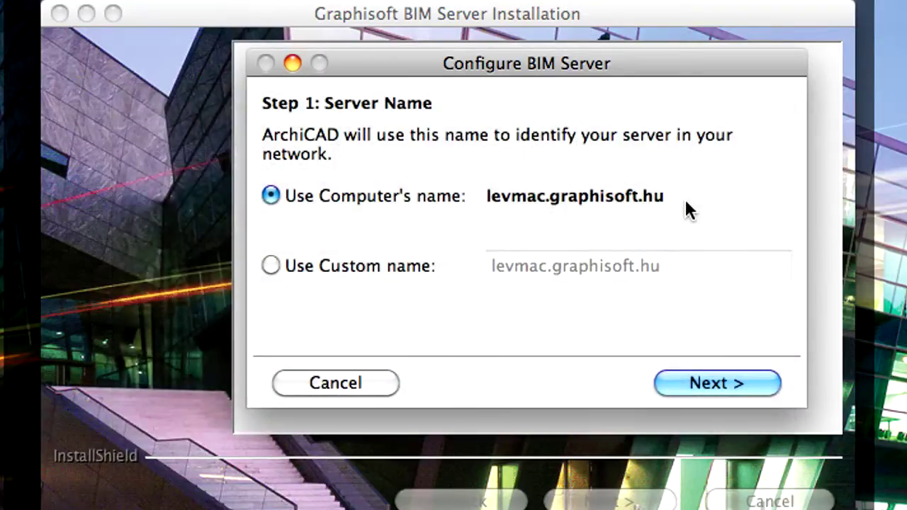
left_click(757, 379)
Step: Create a Projects folder inside BIM Server and set it as the project data folder
left_click_drag(654, 210, 573, 212)
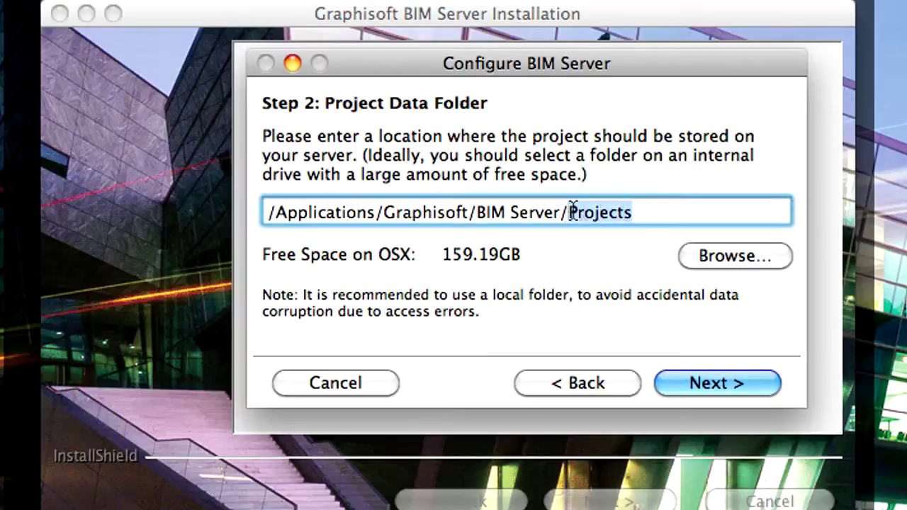
left_click(768, 258)
left_click(235, 479)
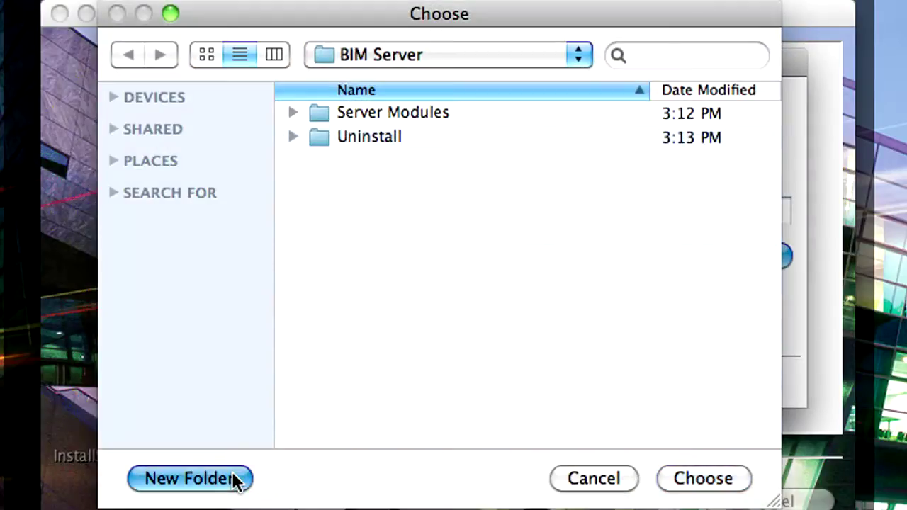
type("Projects")
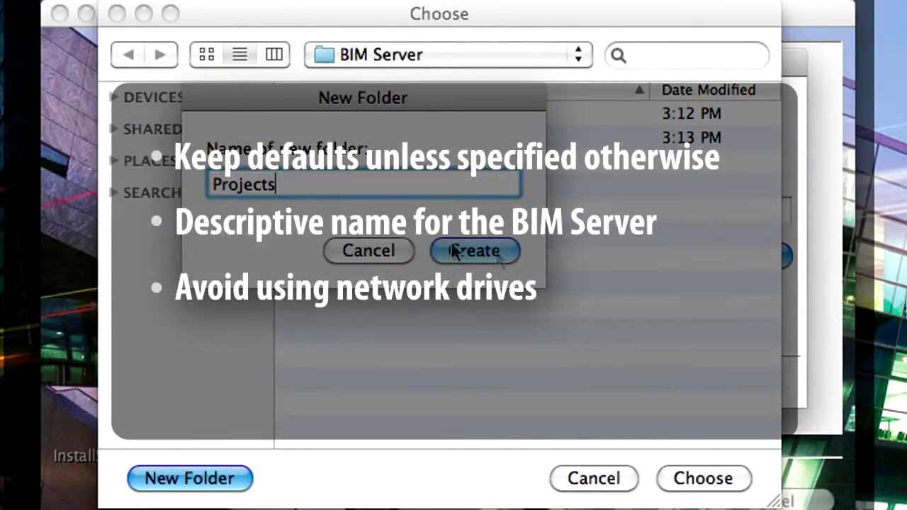
left_click(505, 249)
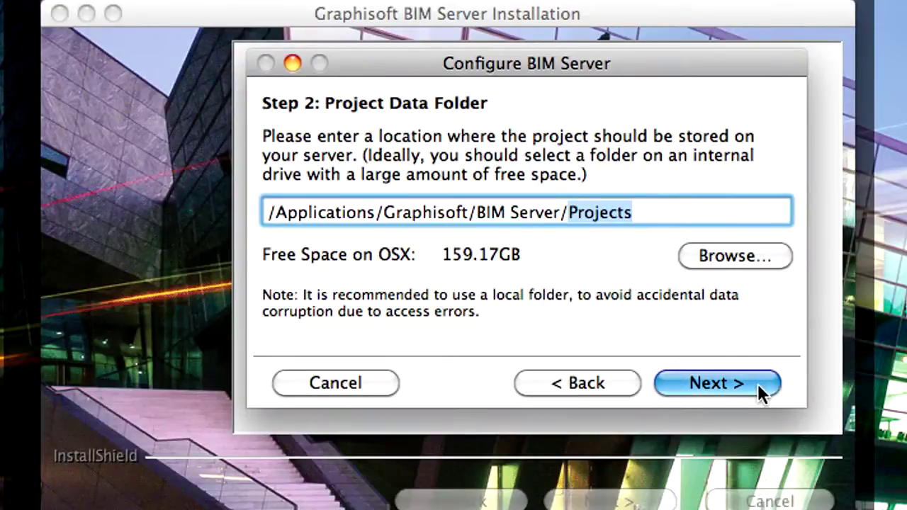
Step: Create a Project_Libraries folder inside BIM Server and set it as the library data folder
left_click(758, 383)
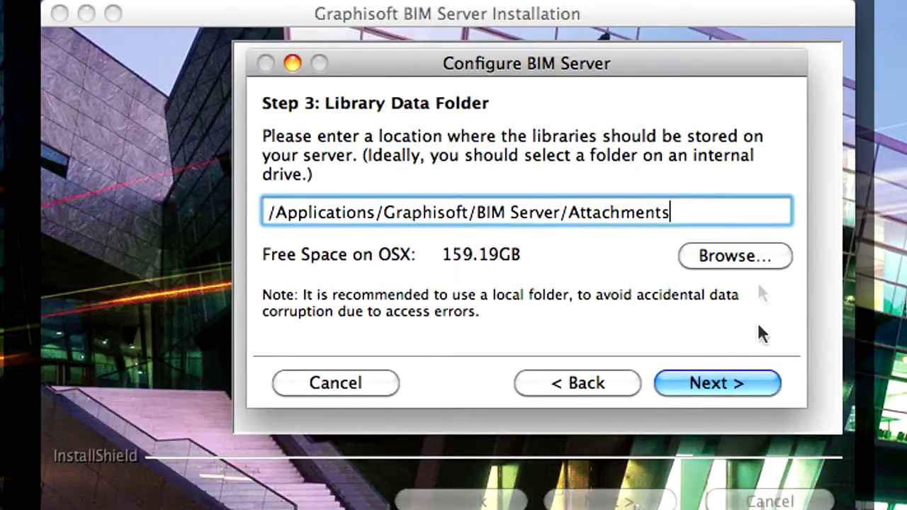
left_click(758, 255)
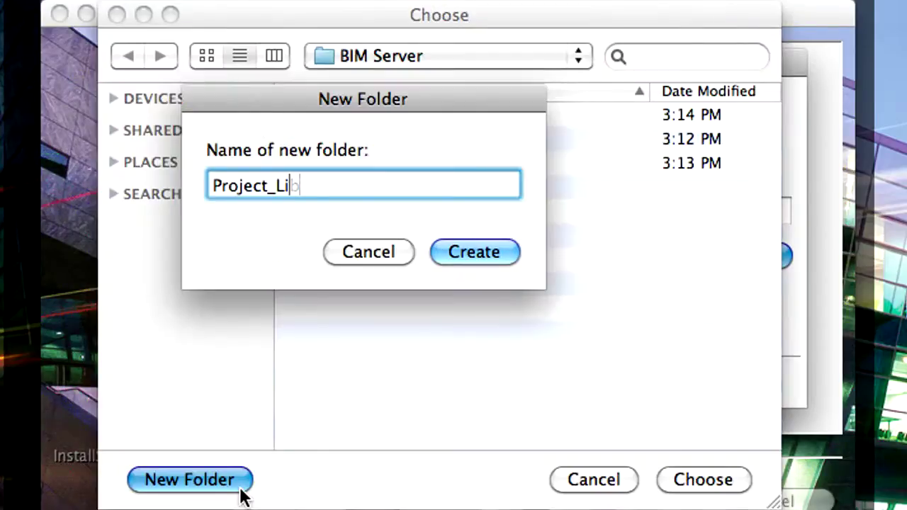
type("braries")
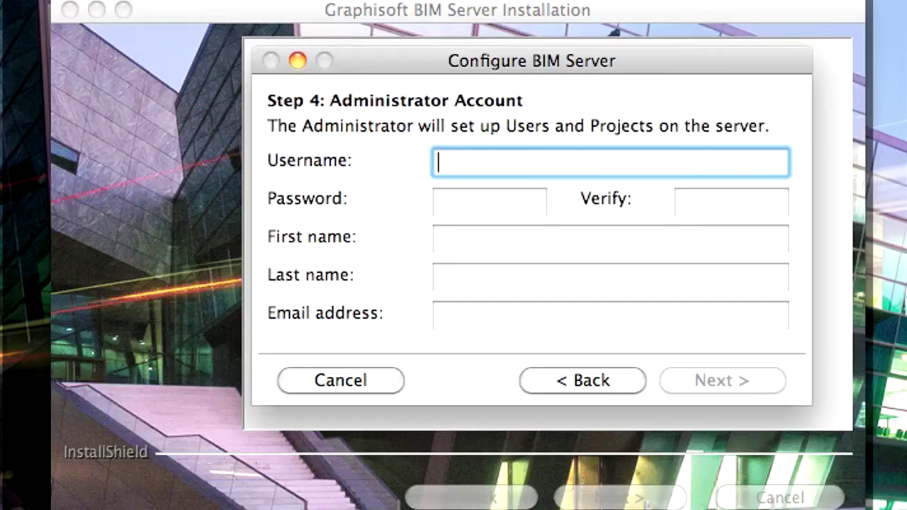
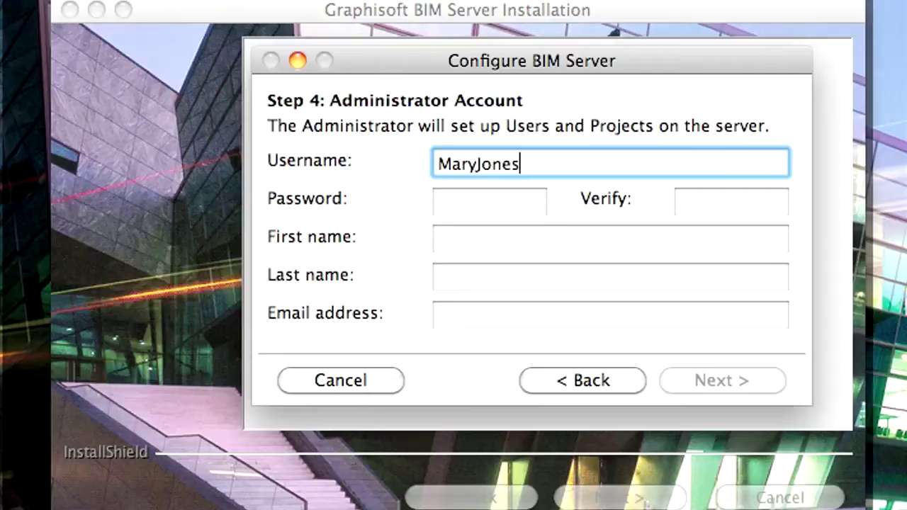
Step: Enter the administrator username, then the password and its verification
key("Tab")
type("****")
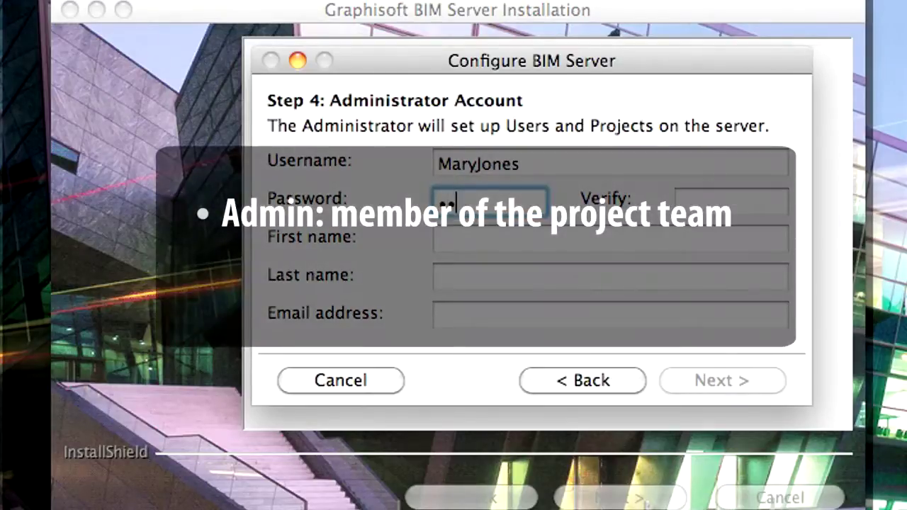
type("*")
key("Tab")
type("****")
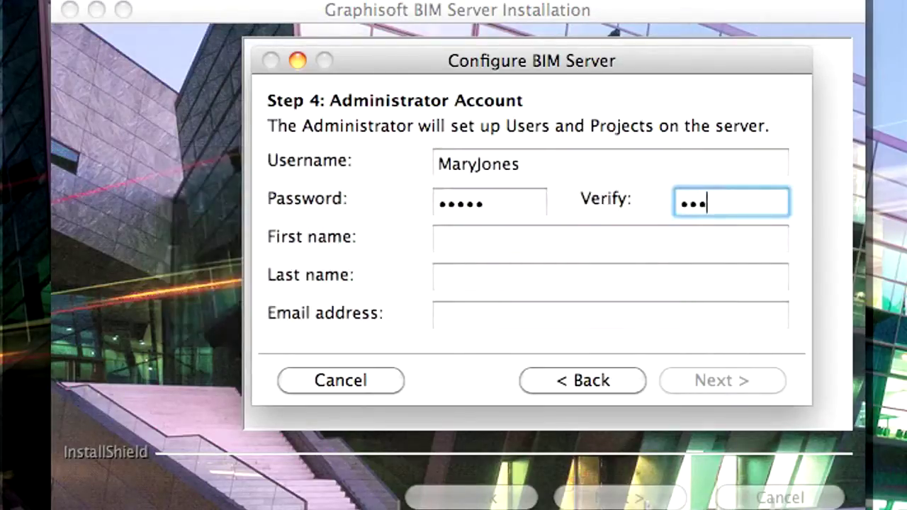
type("*")
Step: Fill in the administrator's first name, last name and e-mail address
key("Tab")
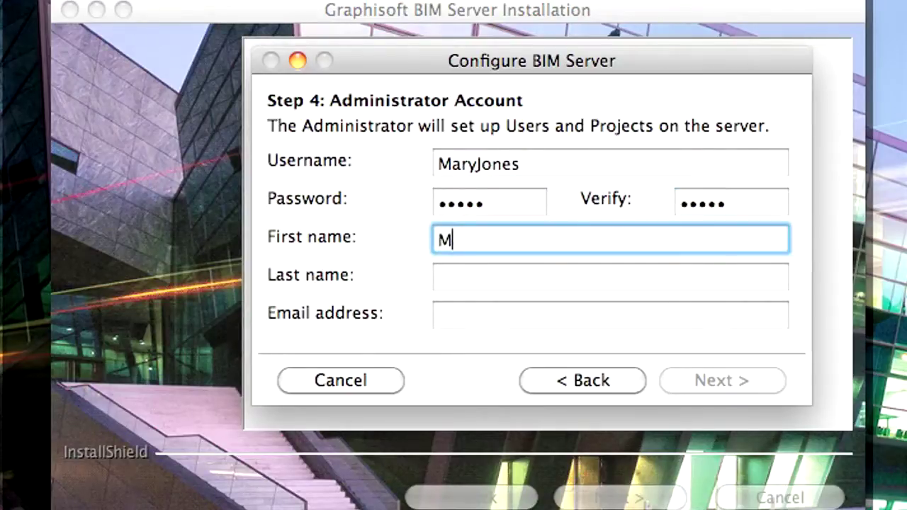
key("Tab")
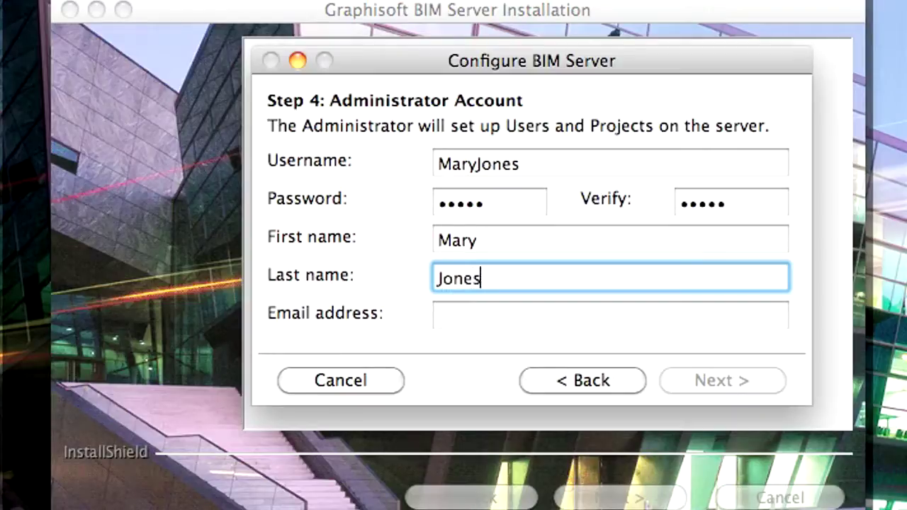
key("Tab")
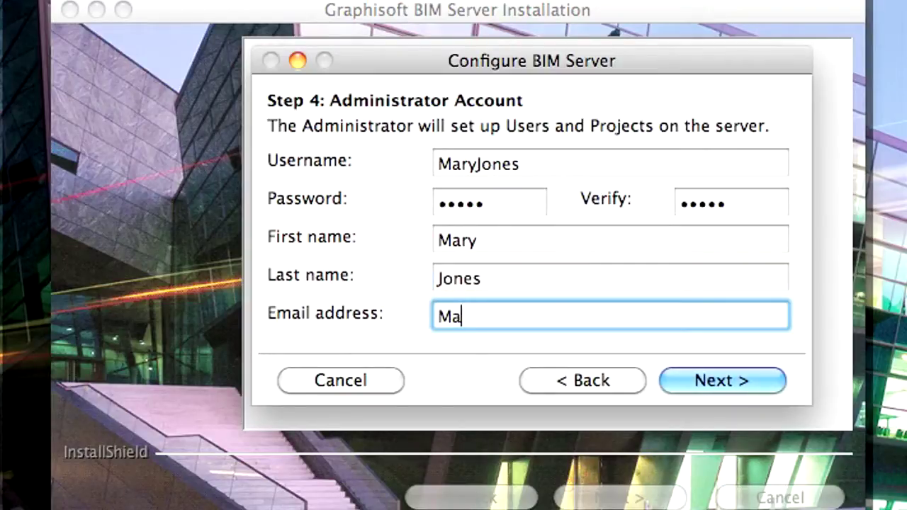
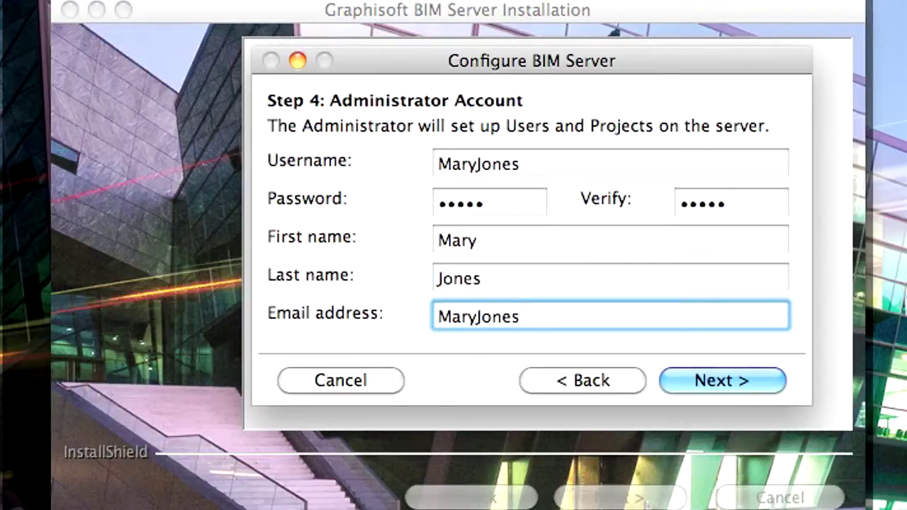
type("@mydoma")
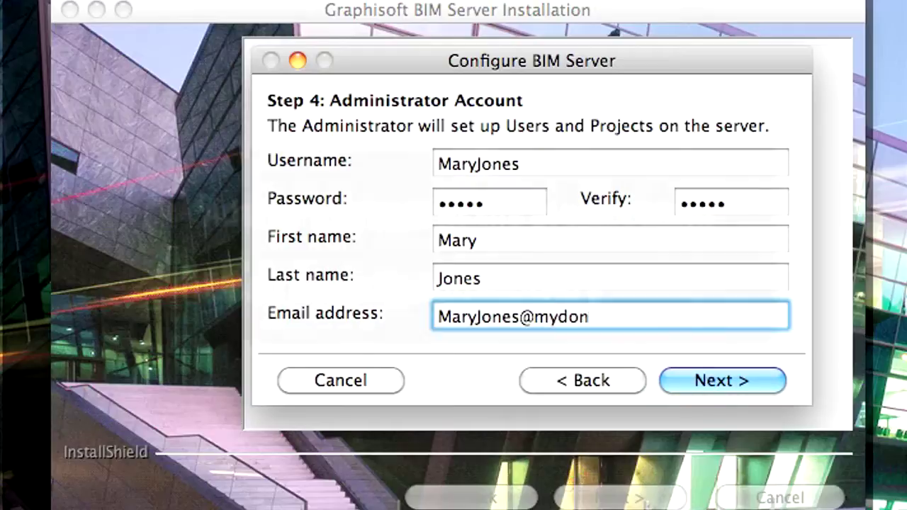
type("in.com")
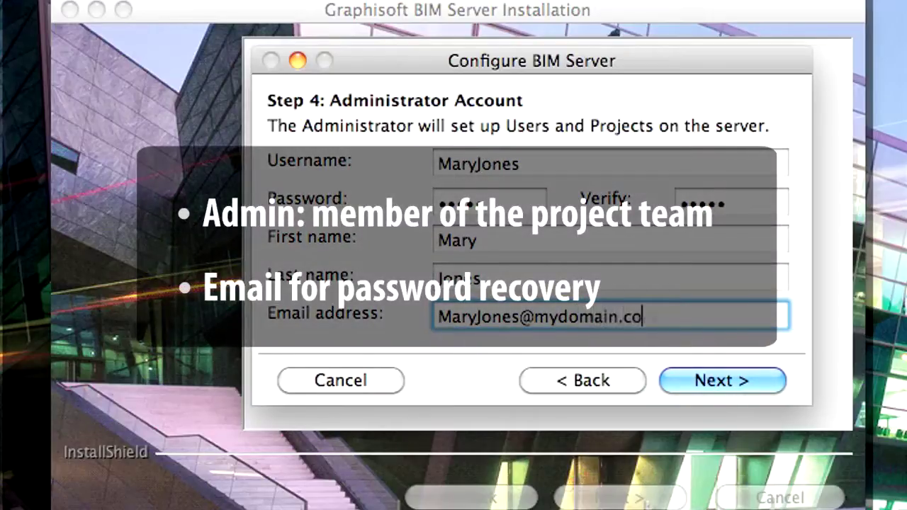